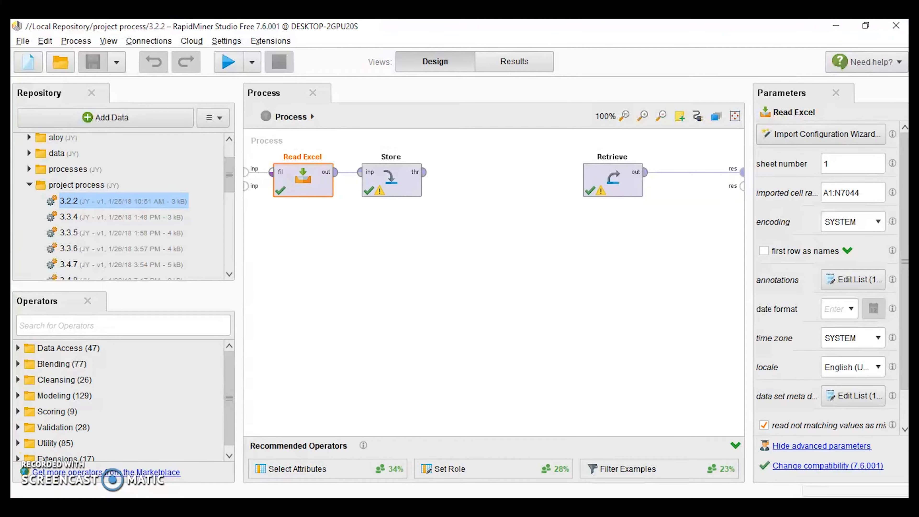
# Check the Store operator's repository entry, then run the process and show the statistics of the retrieved example set.
pyautogui.click(395, 186)
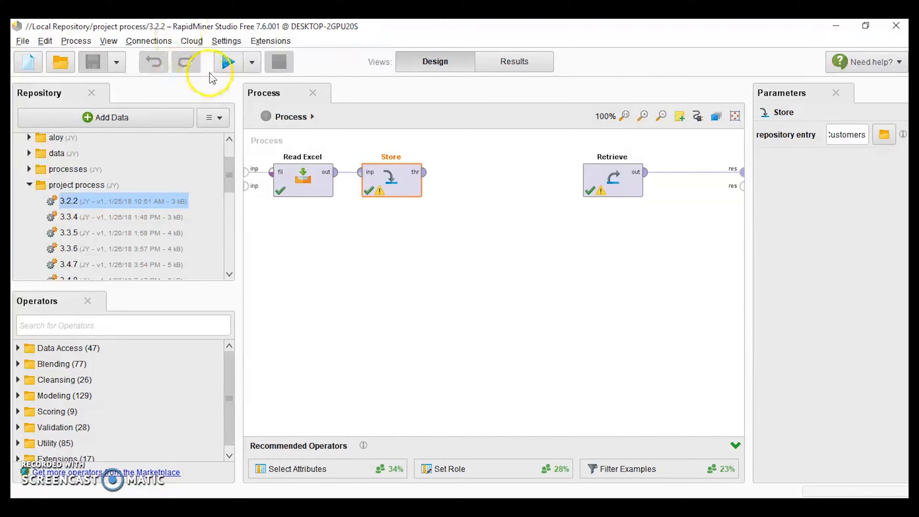
pyautogui.click(227, 61)
pyautogui.click(47, 199)
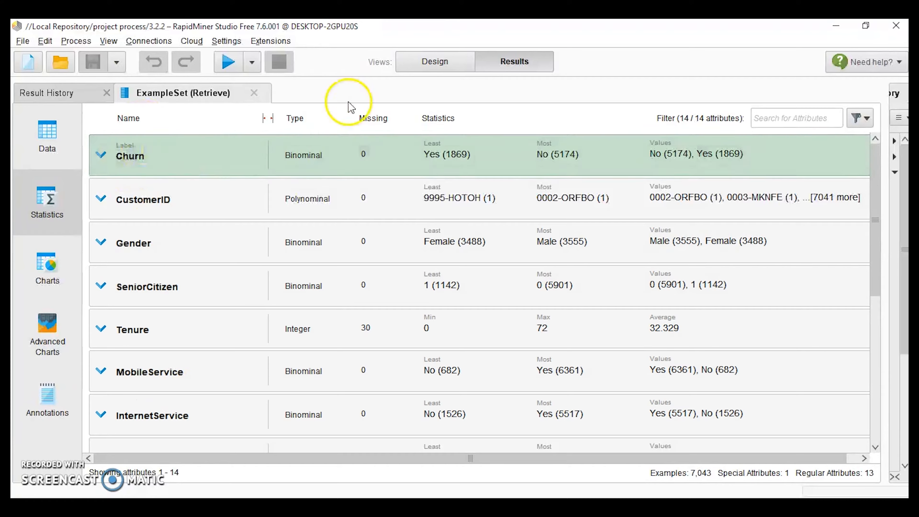
# Check the Retrieve operator's repository entry in the process design and rerun the process to show the example set's data.
pyautogui.click(436, 60)
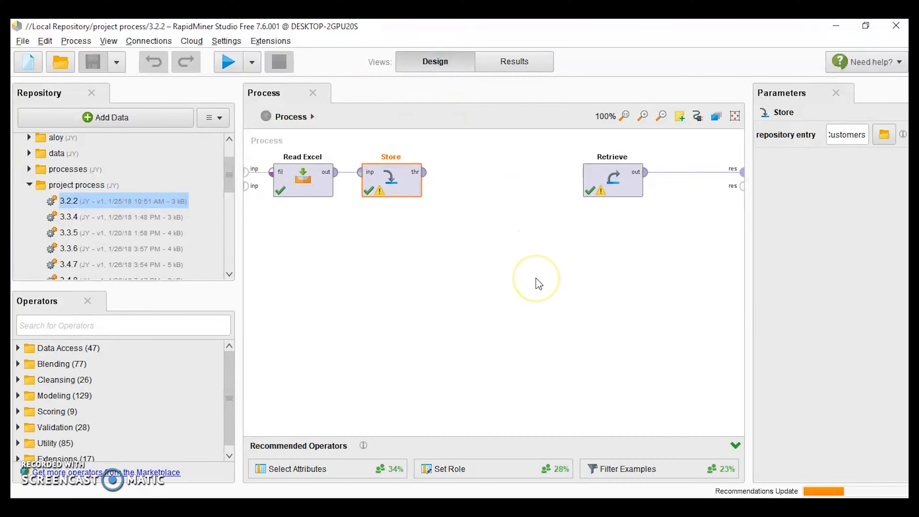
pyautogui.click(614, 196)
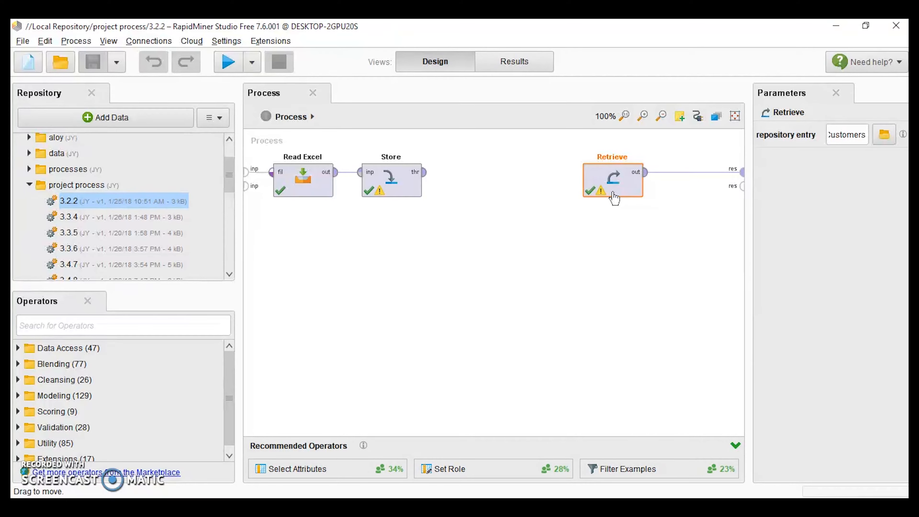
pyautogui.click(226, 62)
pyautogui.click(341, 151)
pyautogui.moveTo(341, 151)
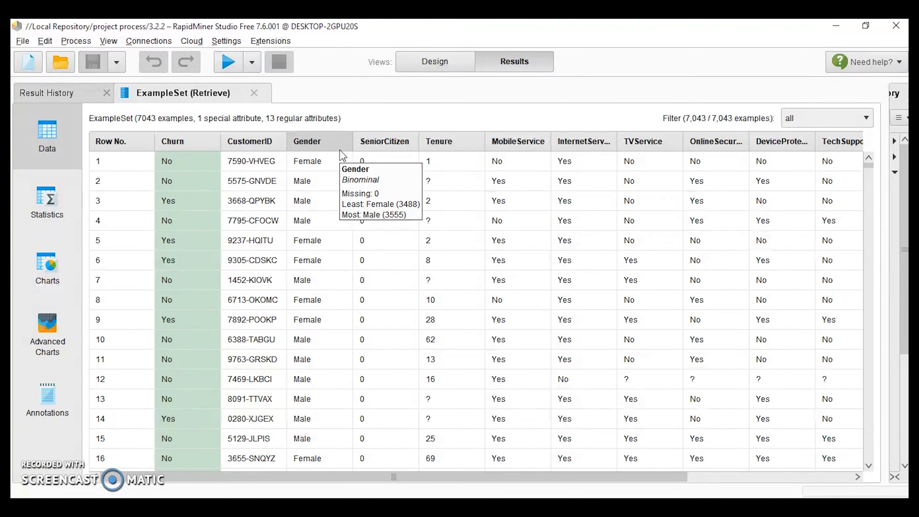
# Examine the missing-value statistics of all the attributes in the retrieved example set, from Churn to TotalCharges.
pyautogui.click(40, 219)
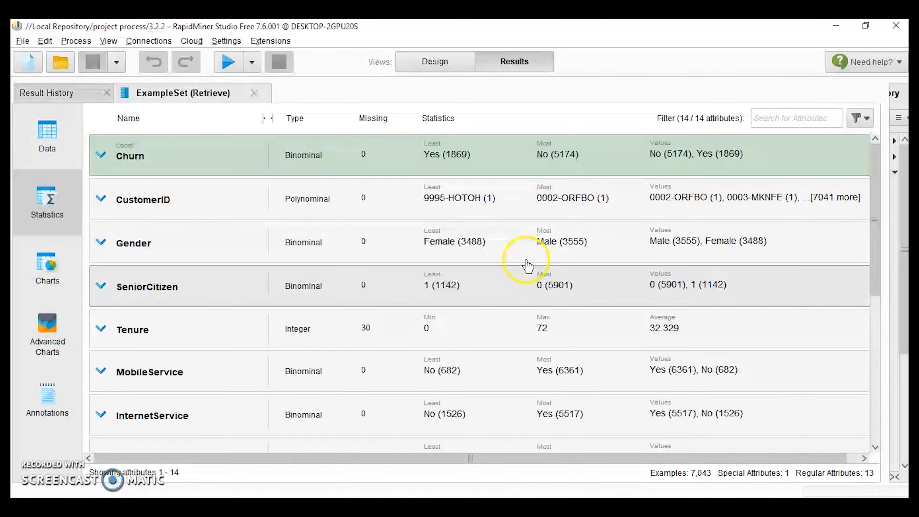
pyautogui.scroll(-3, 514, 261)
pyautogui.scroll(-3, 517, 290)
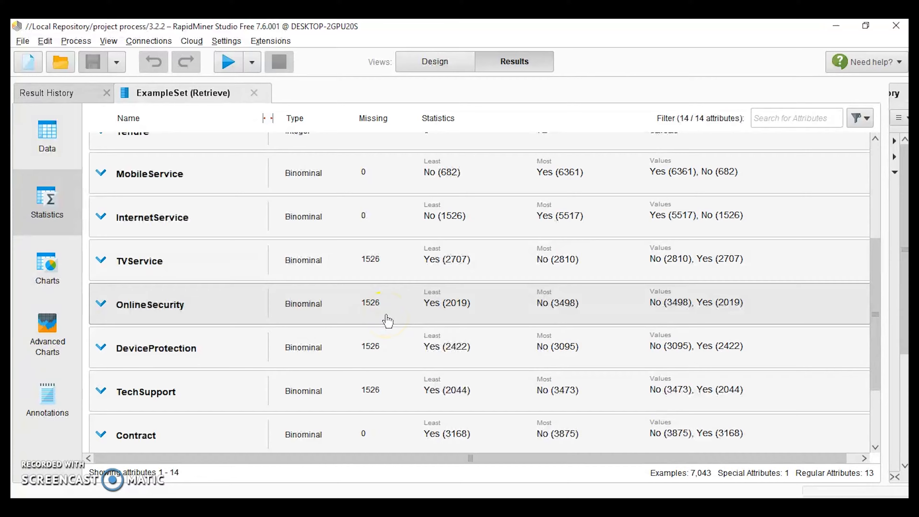
pyautogui.scroll(-4, 386, 319)
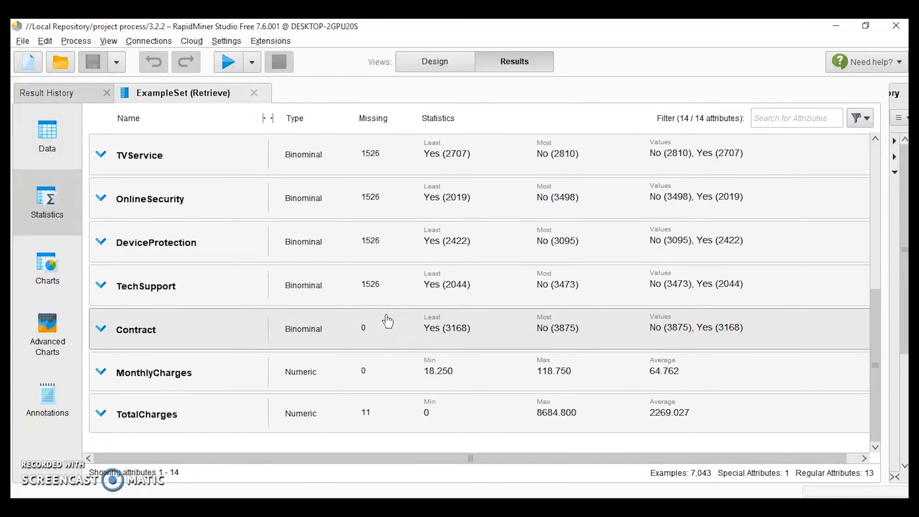
pyautogui.scroll(10, 385, 318)
pyautogui.click(379, 350)
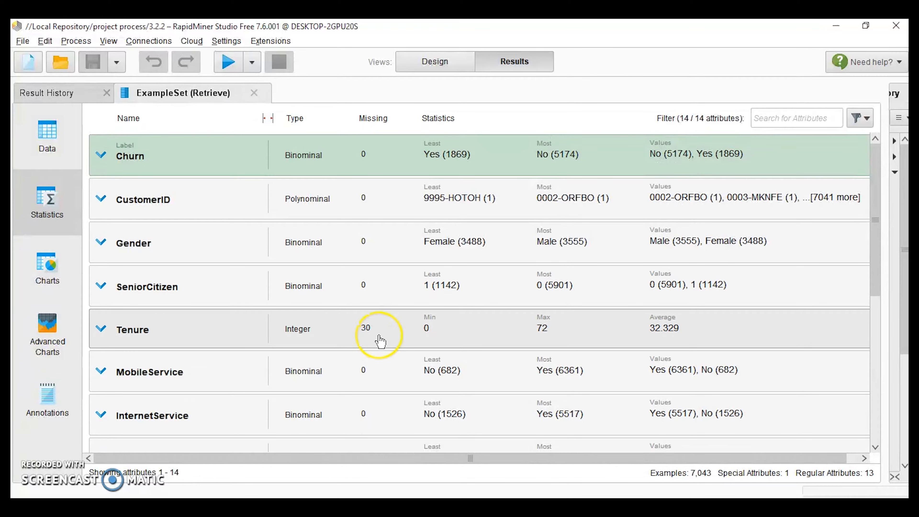
pyautogui.scroll(-7, 380, 348)
pyautogui.click(366, 424)
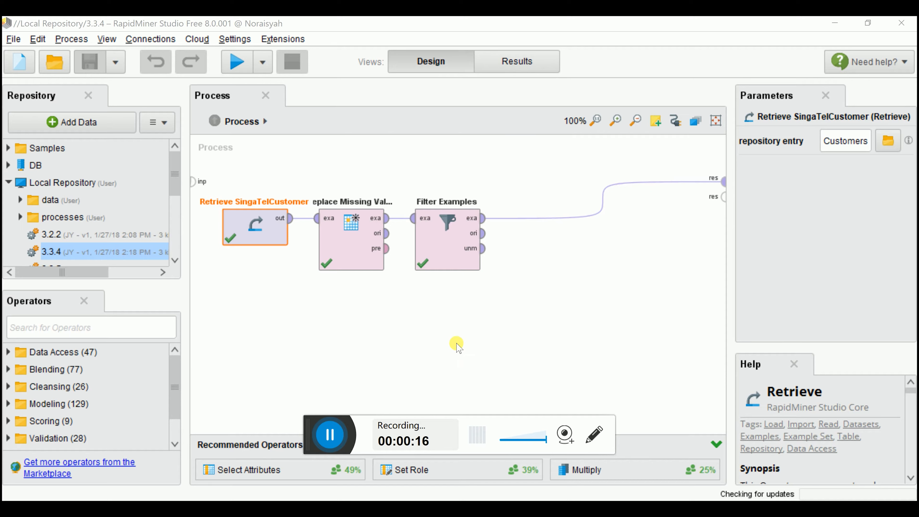
# Inspect the Replace Missing Values operator's parameters in process 3.3.4, including the available default replacement options.
pyautogui.click(361, 220)
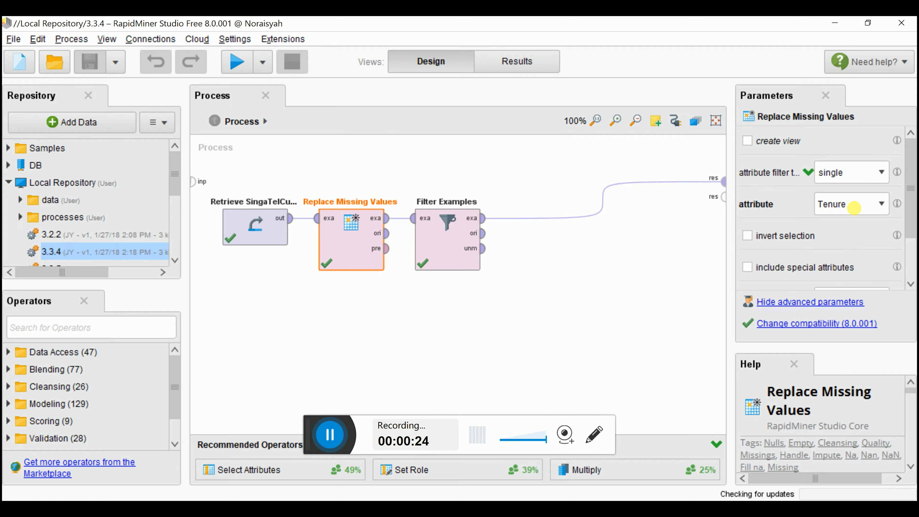
pyautogui.scroll(-1, 869, 208)
pyautogui.scroll(-1, 869, 208)
pyautogui.click(871, 236)
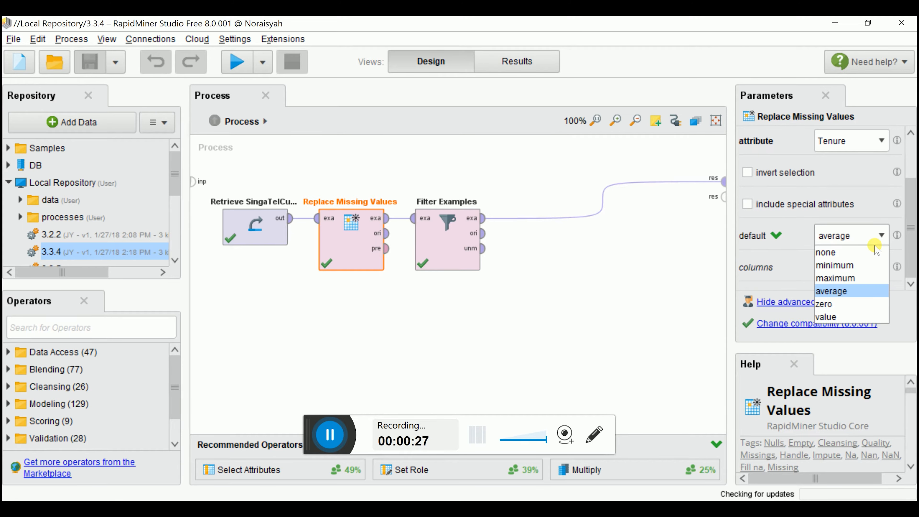
pyautogui.click(881, 236)
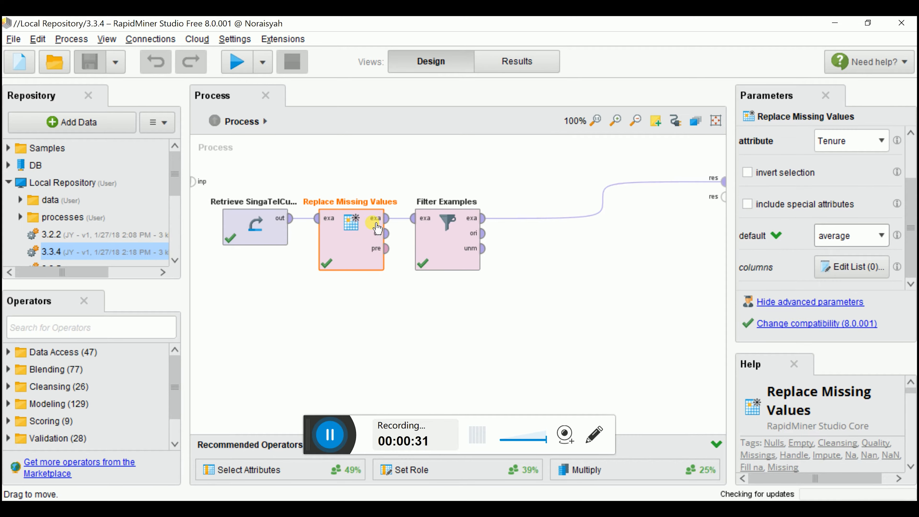
# Set the default replacement for the single attribute Tenure to average in the Replace Missing Values operator.
pyautogui.click(272, 236)
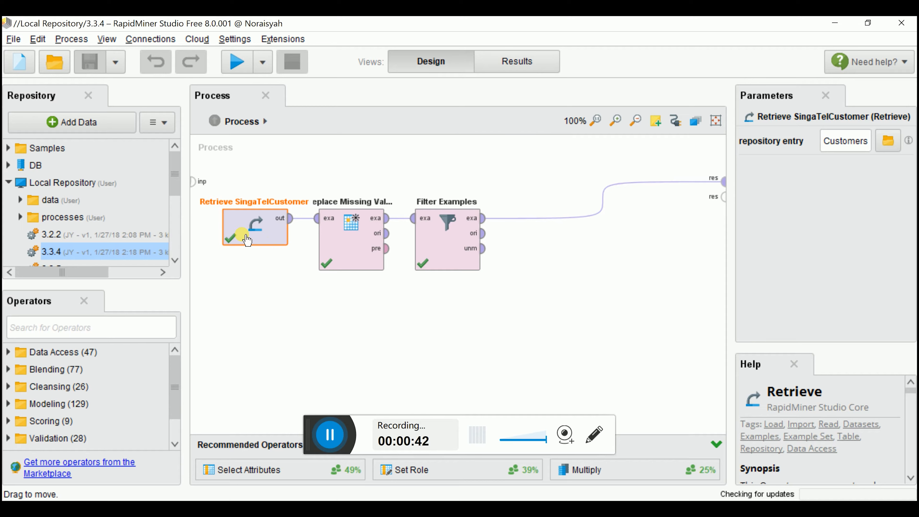
pyautogui.click(352, 259)
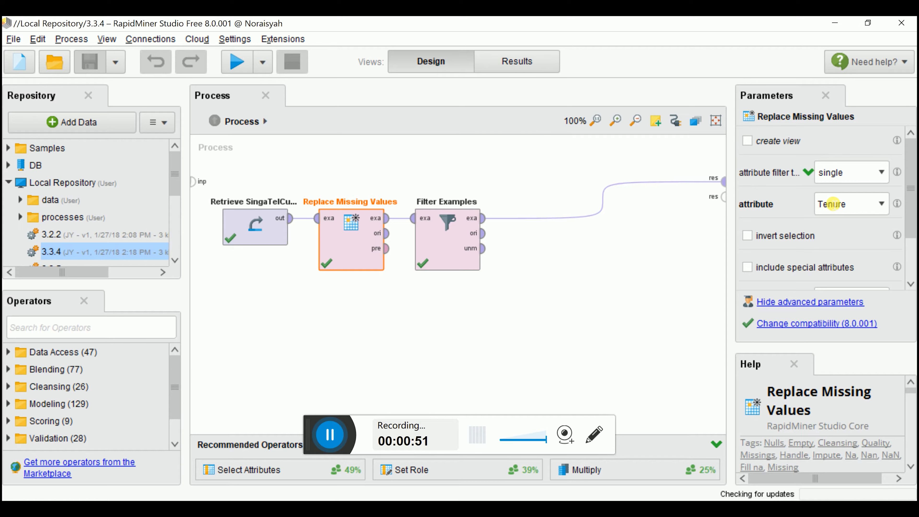
pyautogui.scroll(-3, 832, 204)
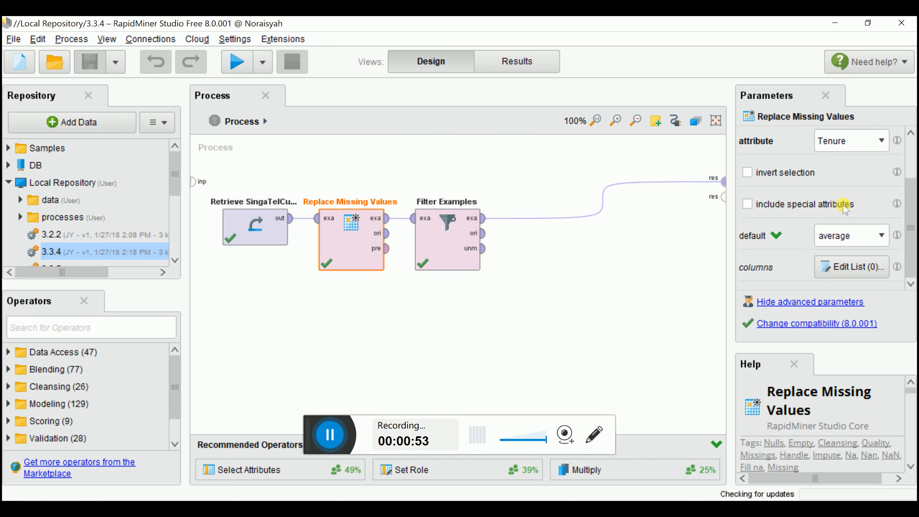
pyautogui.click(879, 235)
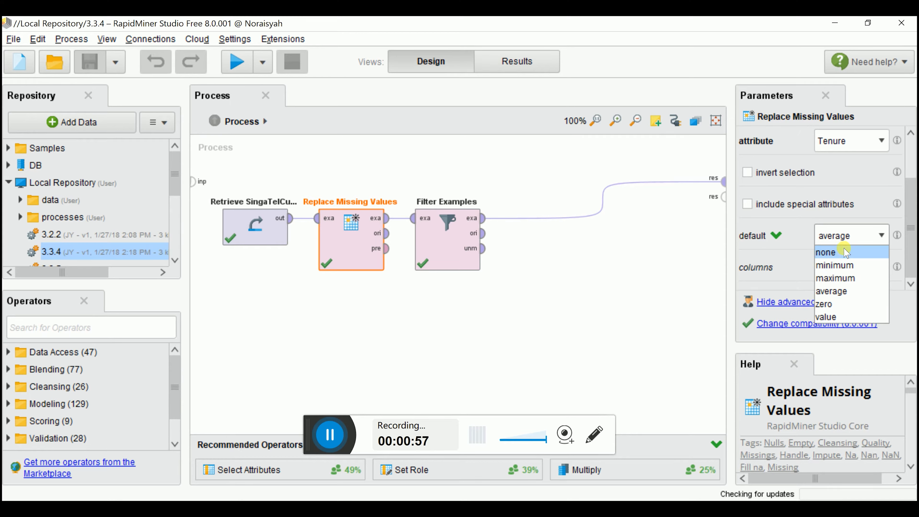
pyautogui.click(836, 291)
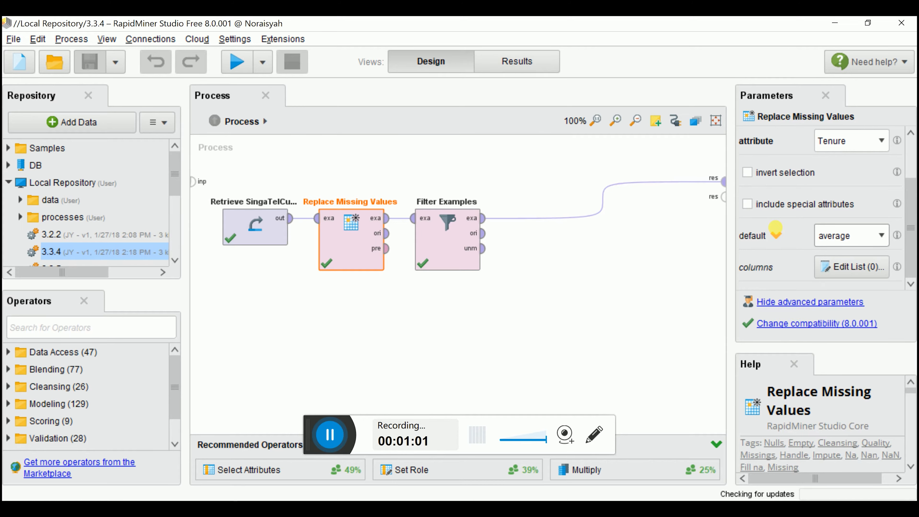
pyautogui.scroll(1, 775, 232)
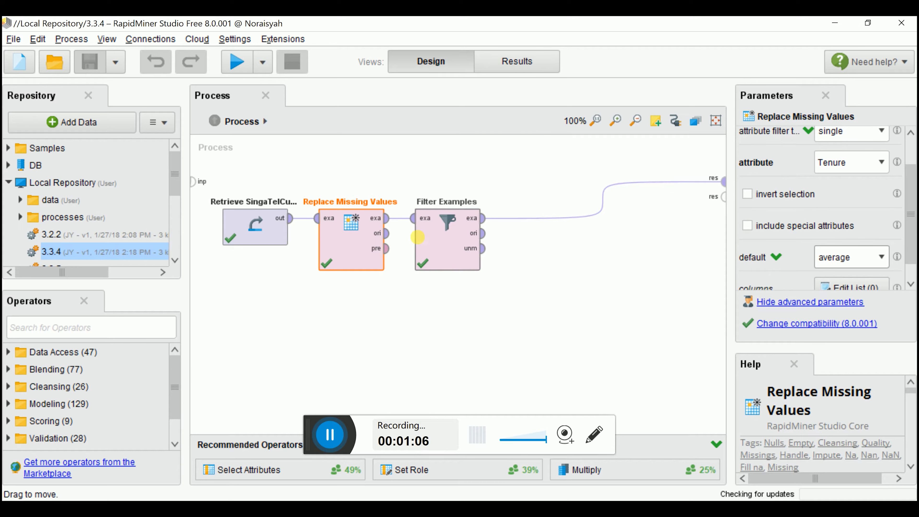
# Review the attribute conditions in the Filter Examples operator's custom filter list and accept them.
pyautogui.click(447, 246)
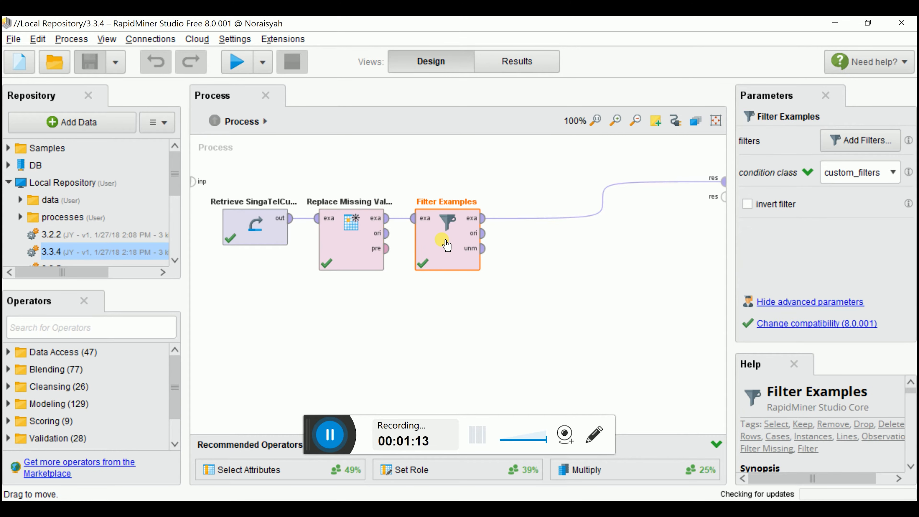
pyautogui.click(863, 143)
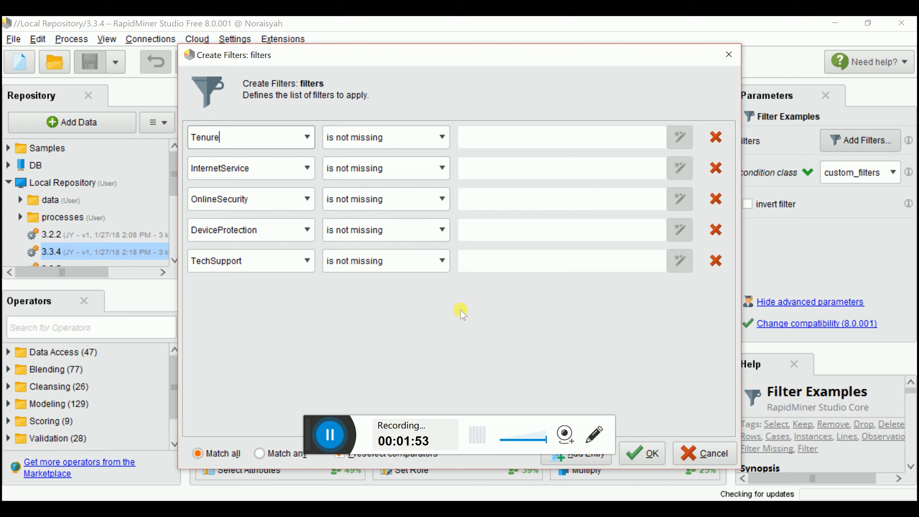
pyautogui.click(636, 455)
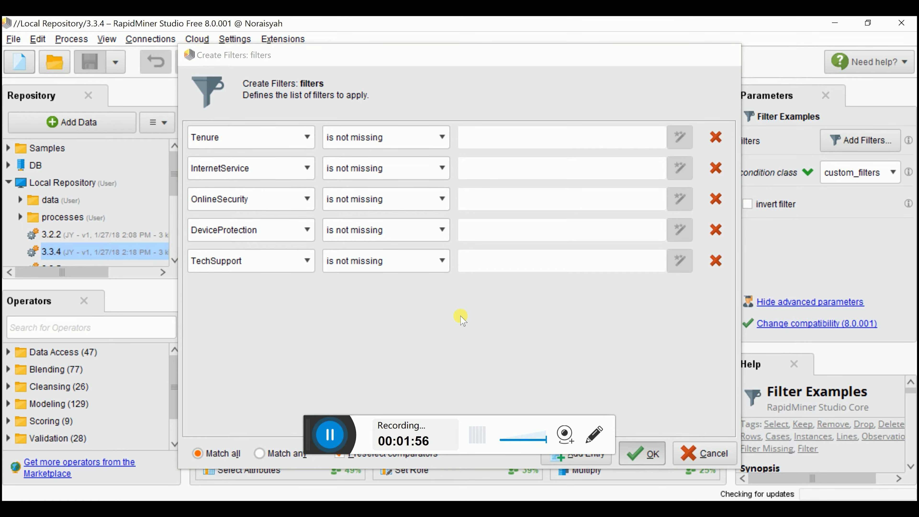
# Run process 3.3.4 and check the filtered example set's statistics for remaining missing values.
pyautogui.click(236, 61)
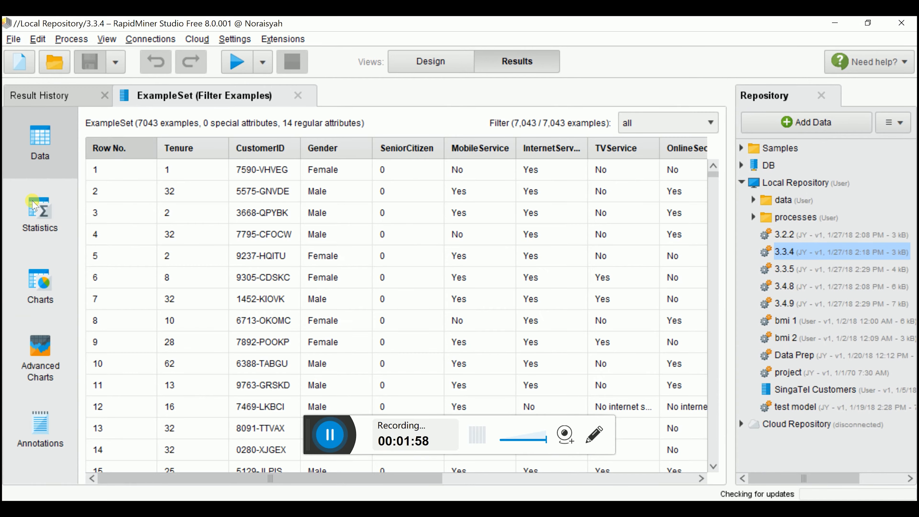
pyautogui.click(36, 209)
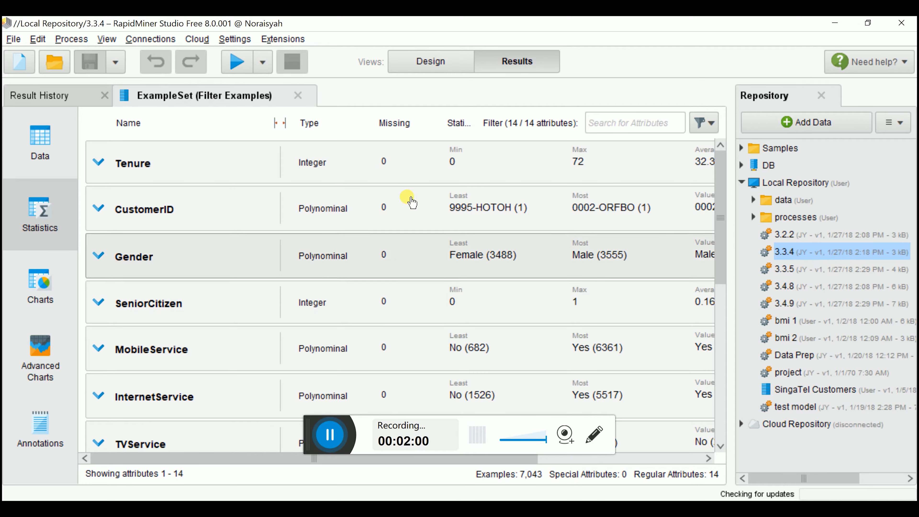
pyautogui.scroll(-3, 396, 269)
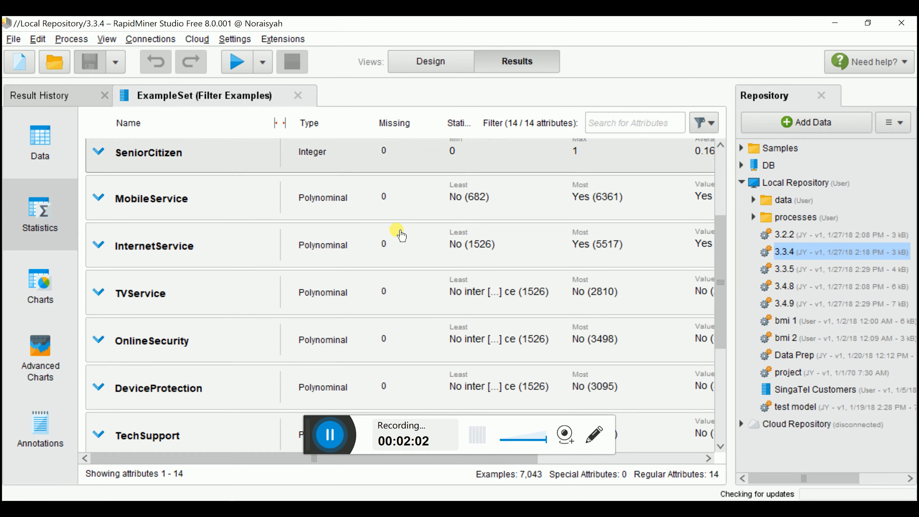
pyautogui.scroll(-2, 395, 230)
# Open process 3.3.5 in the design view and bring up the attribute subset of its Select Attributes operator.
pyautogui.click(431, 62)
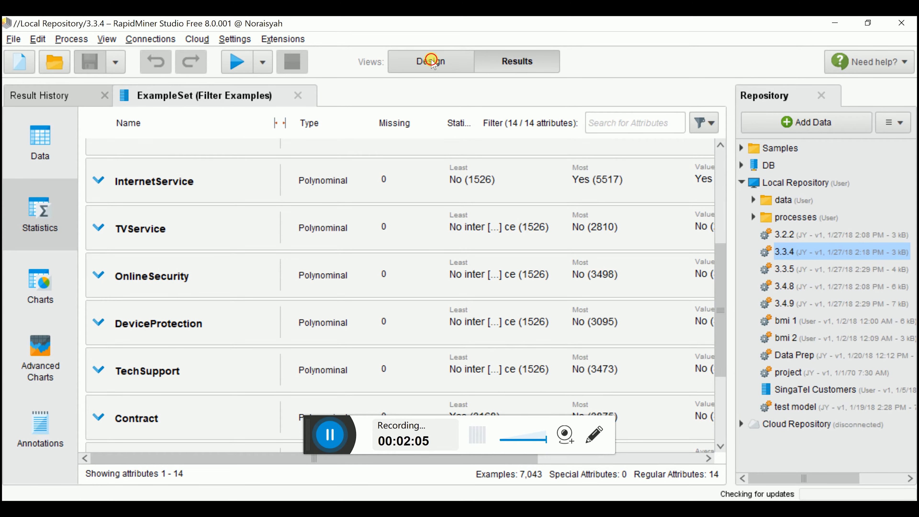
pyautogui.scroll(-1, 90, 243)
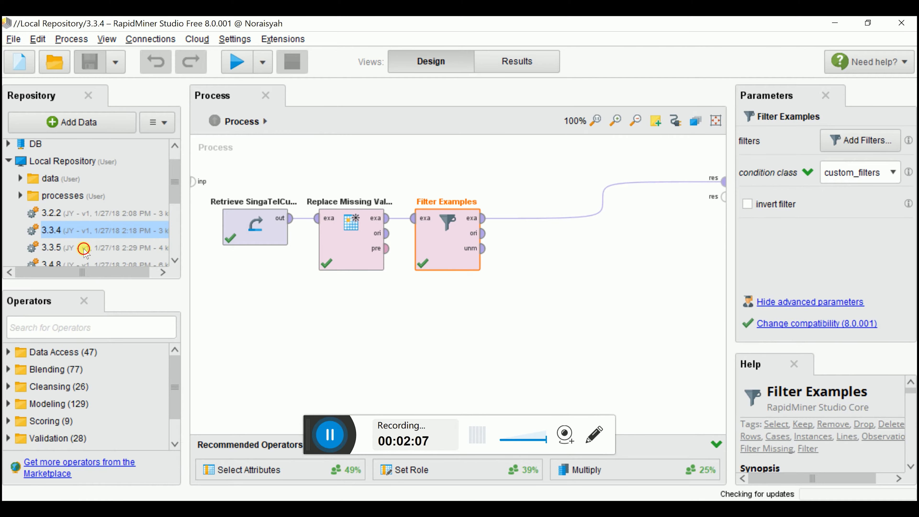
pyautogui.doubleClick(86, 247)
pyautogui.click(344, 247)
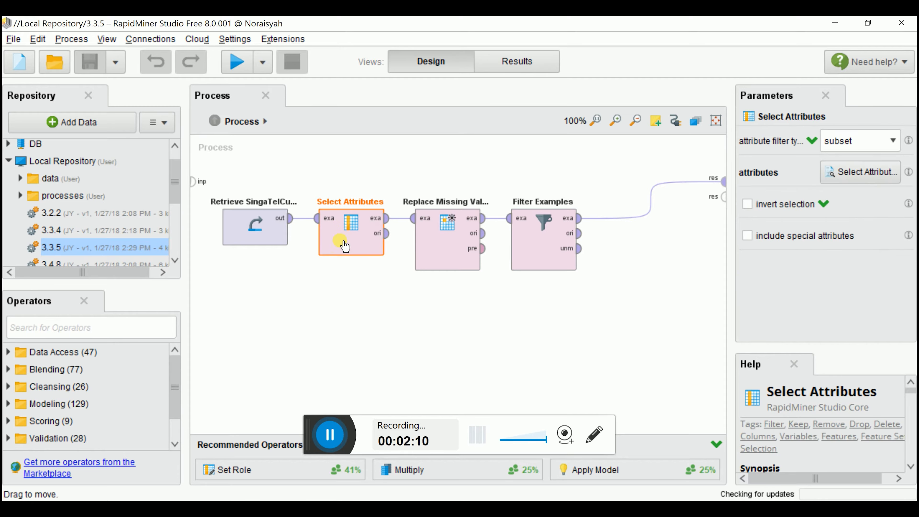
pyautogui.click(828, 173)
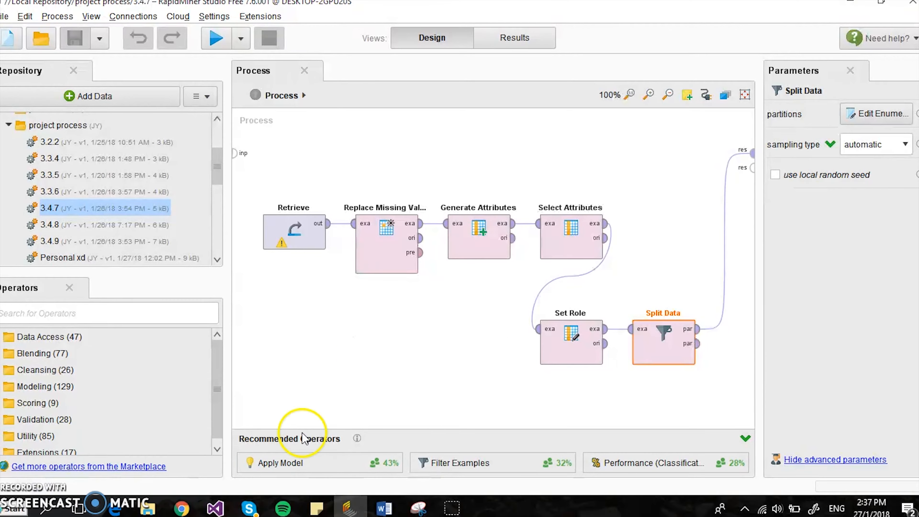
# Review the Split Data partition ratios and the Generate Attributes function expressions in process 3.4.7.
pyautogui.click(885, 114)
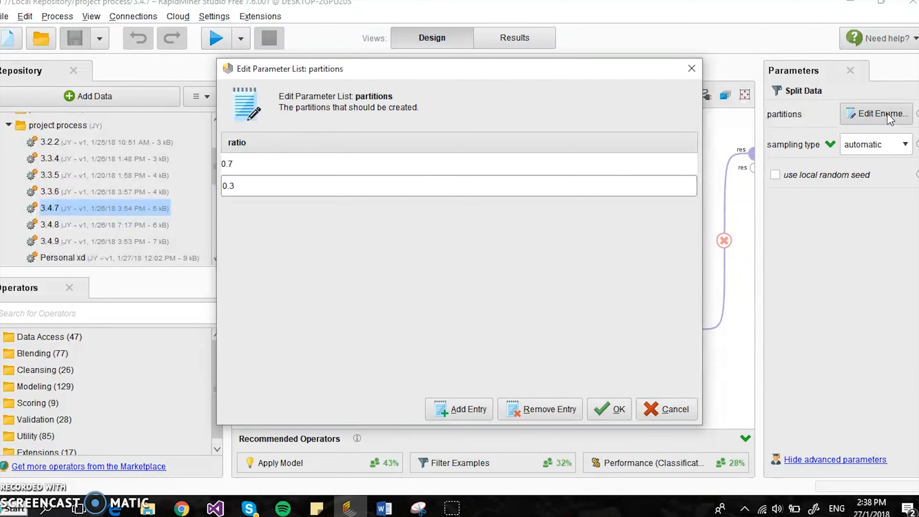
pyautogui.click(622, 408)
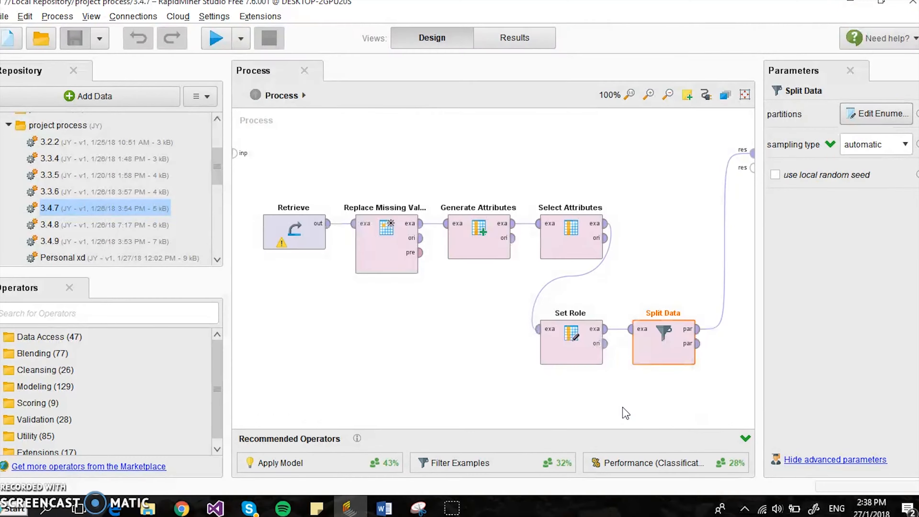
pyautogui.click(504, 234)
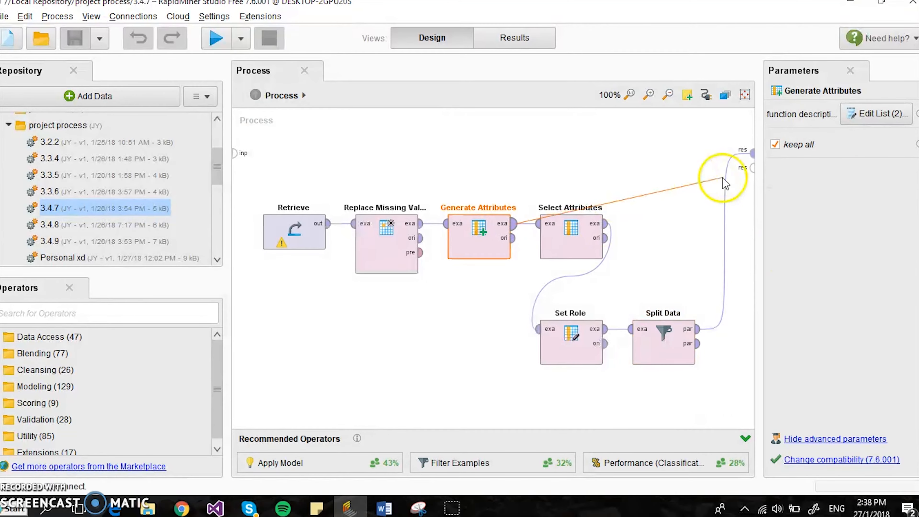
pyautogui.click(865, 112)
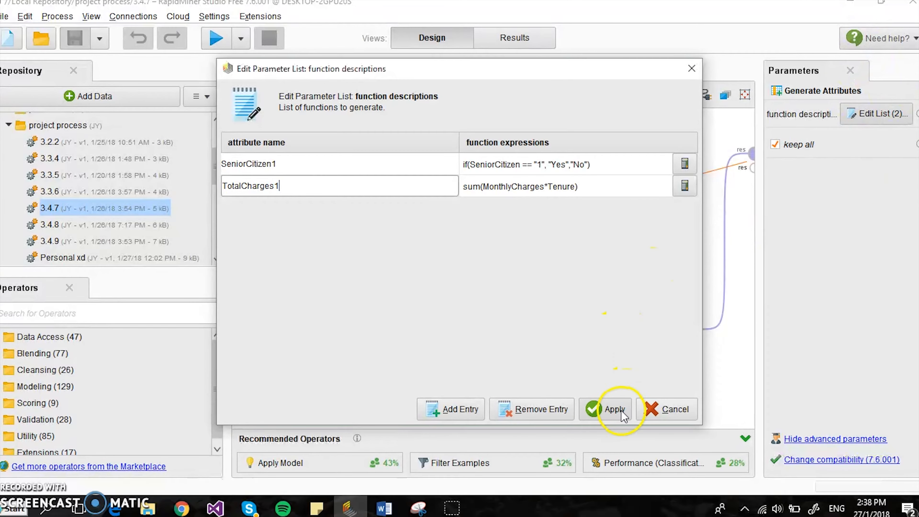
pyautogui.click(611, 408)
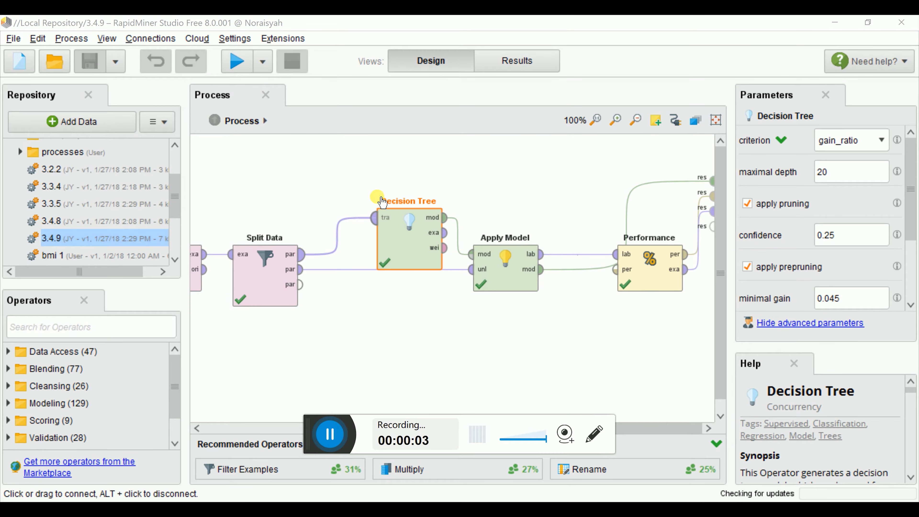
# Run the decision tree process 3.4.9 and show the accuracy table of its performance results.
pyautogui.click(235, 58)
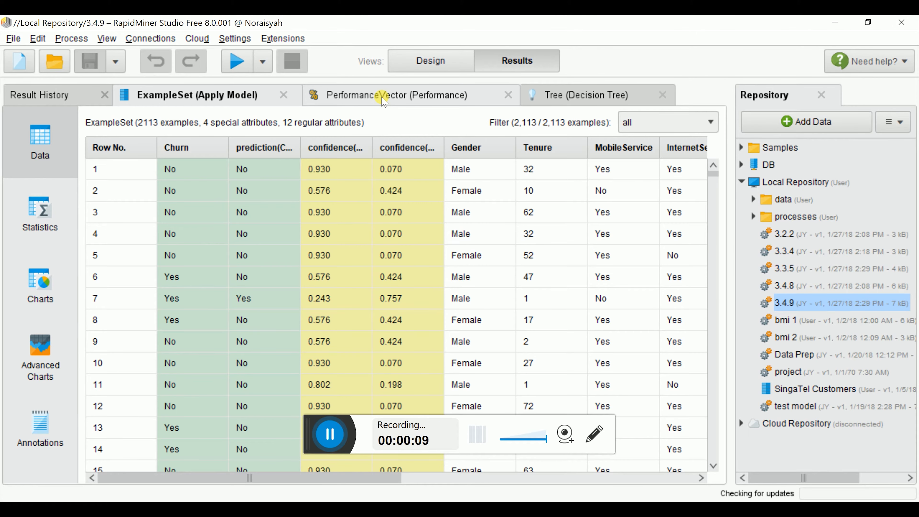
pyautogui.click(380, 94)
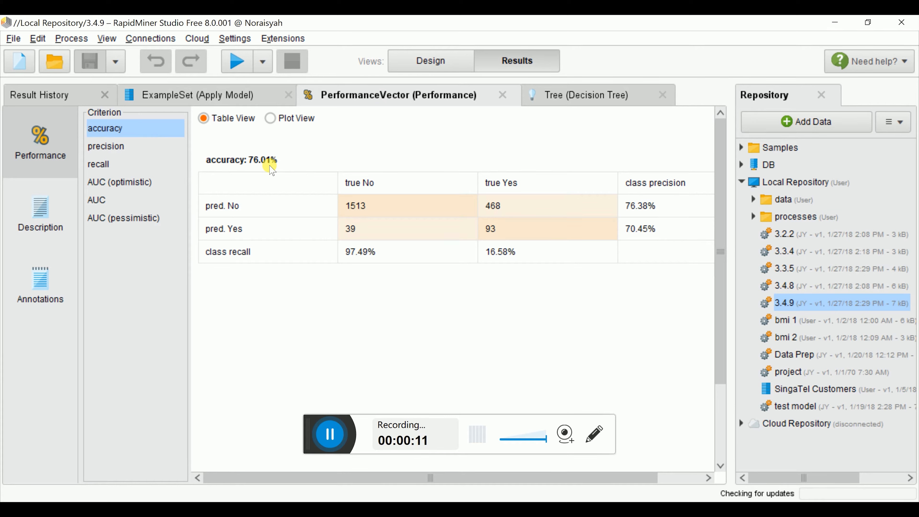